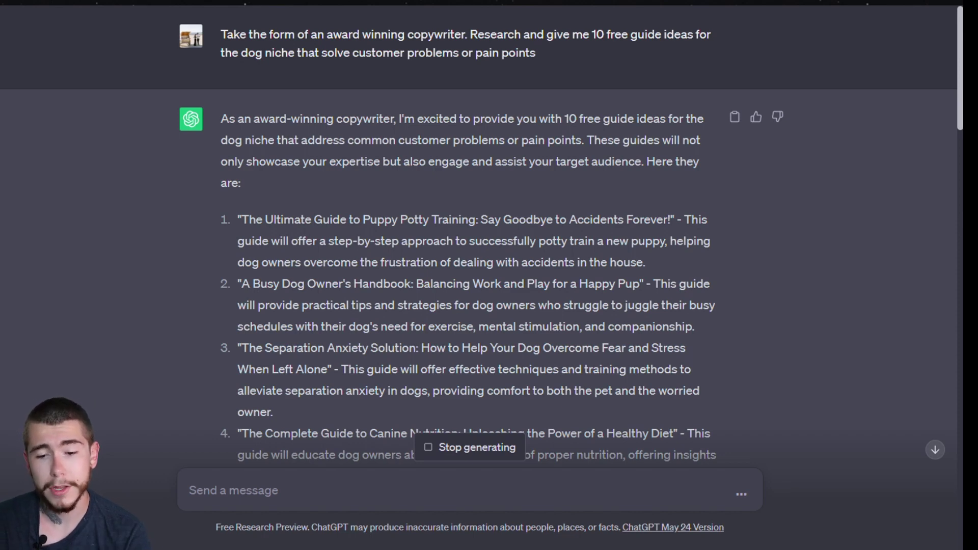
# Step: Read through the ten free dog-niche guide ideas, including #8 on dog-proofing the home
pyautogui.scroll(-3, 216, 249)
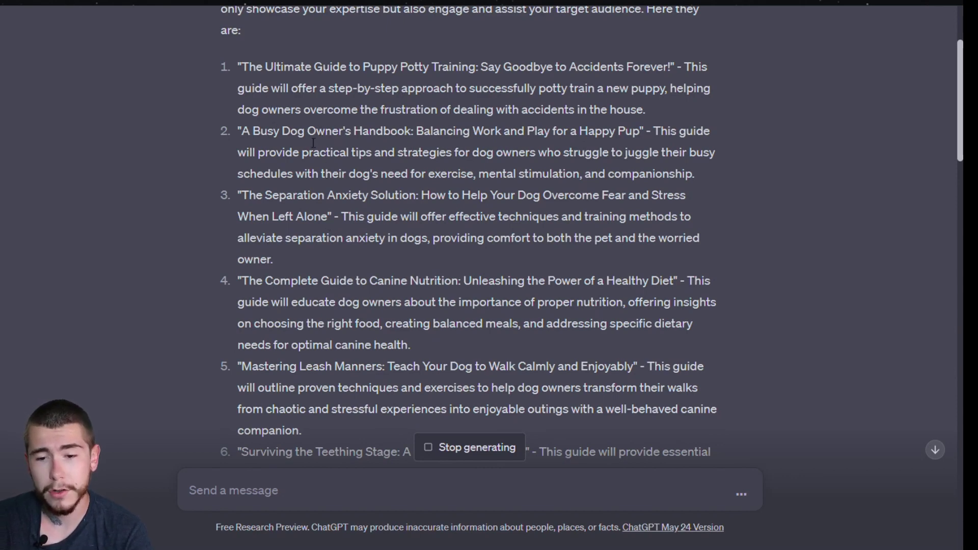
pyautogui.scroll(-2, 314, 144)
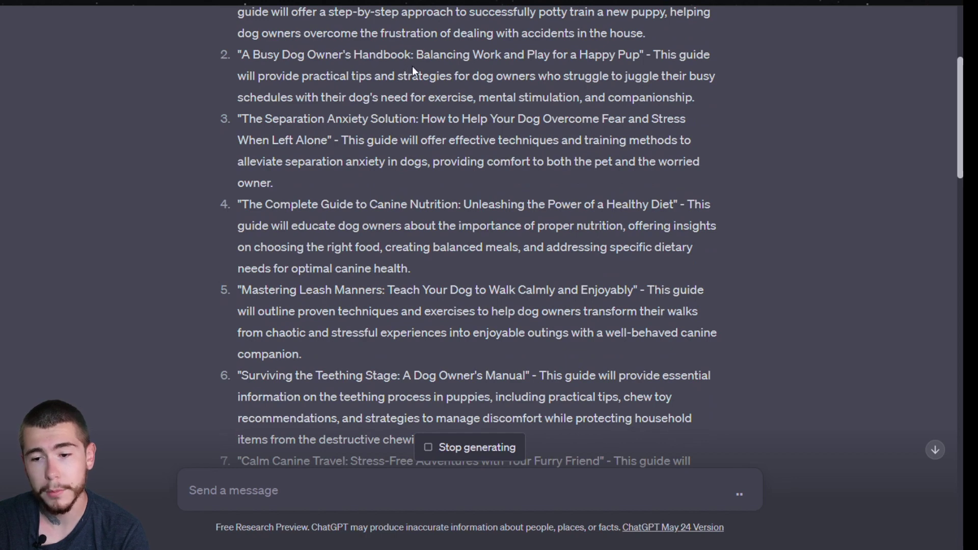
pyautogui.scroll(-7, 335, 244)
pyautogui.scroll(1, 334, 244)
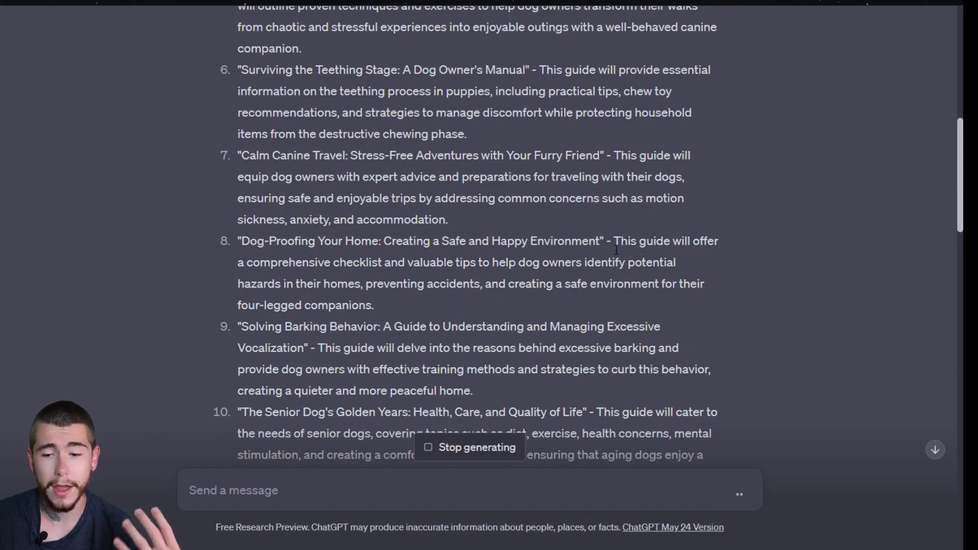
pyautogui.scroll(5, 586, 244)
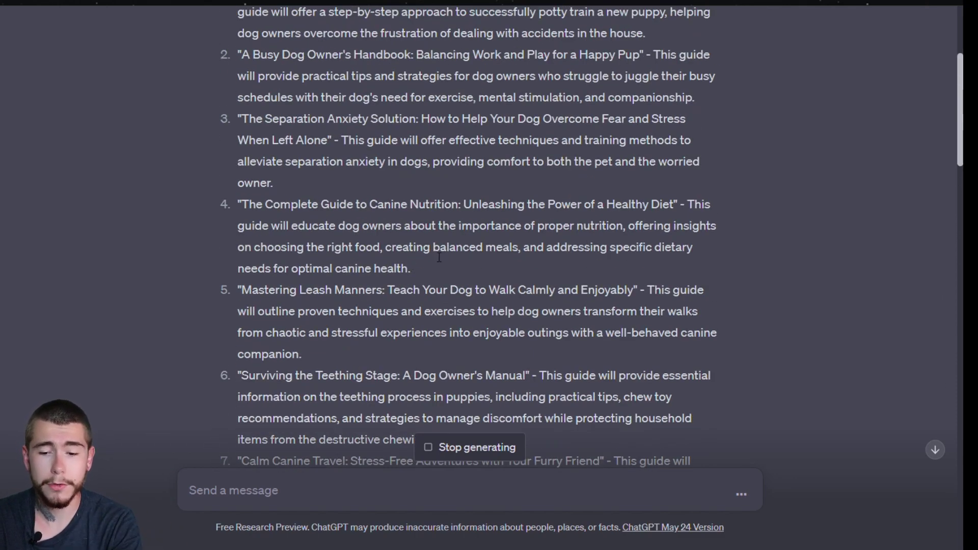
pyautogui.scroll(4, 426, 257)
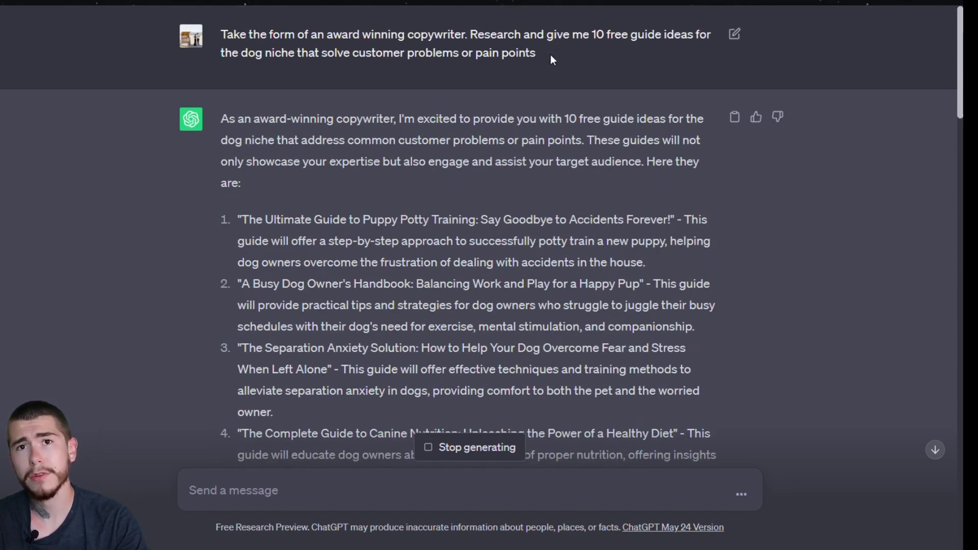
pyautogui.scroll(-2, 525, 179)
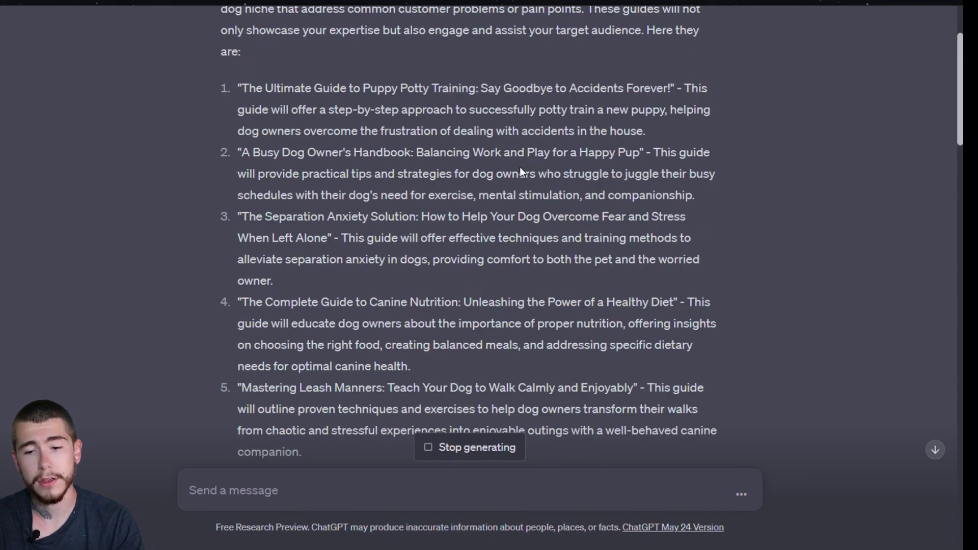
pyautogui.scroll(-11, 522, 168)
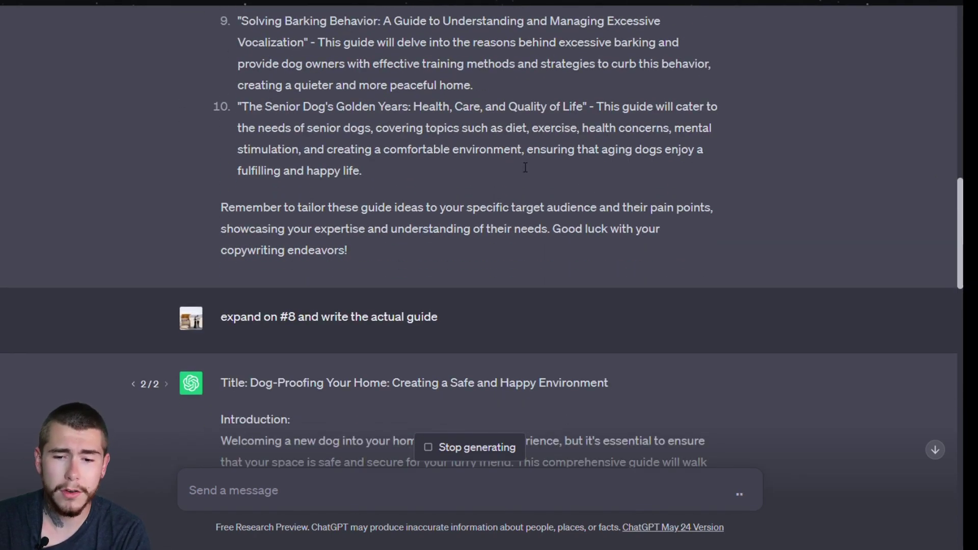
pyautogui.scroll(3, 350, 198)
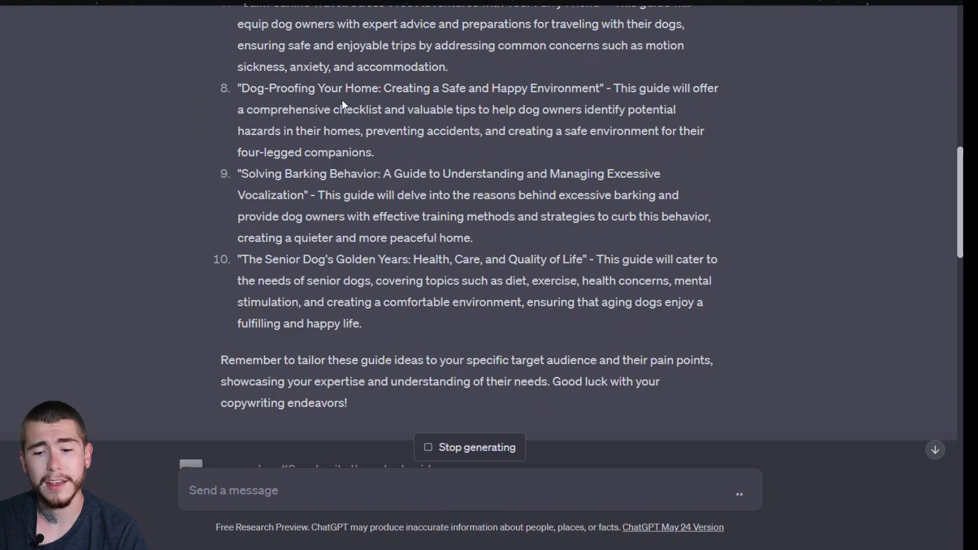
# Step: Read the full dog-proofing guide written for idea #8, from the introduction through the chapters to the conclusion
pyautogui.scroll(-5, 433, 174)
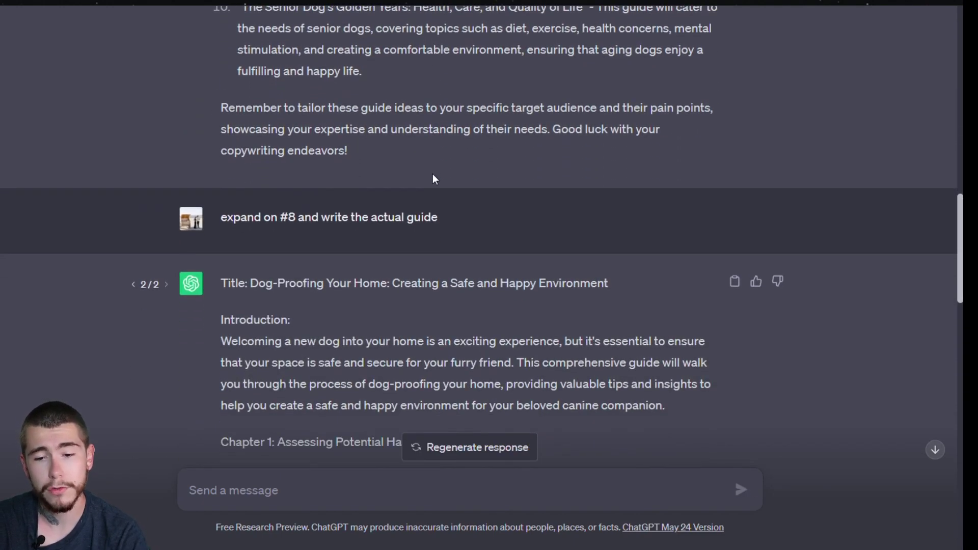
pyautogui.scroll(-3, 434, 178)
pyautogui.scroll(-5, 335, 190)
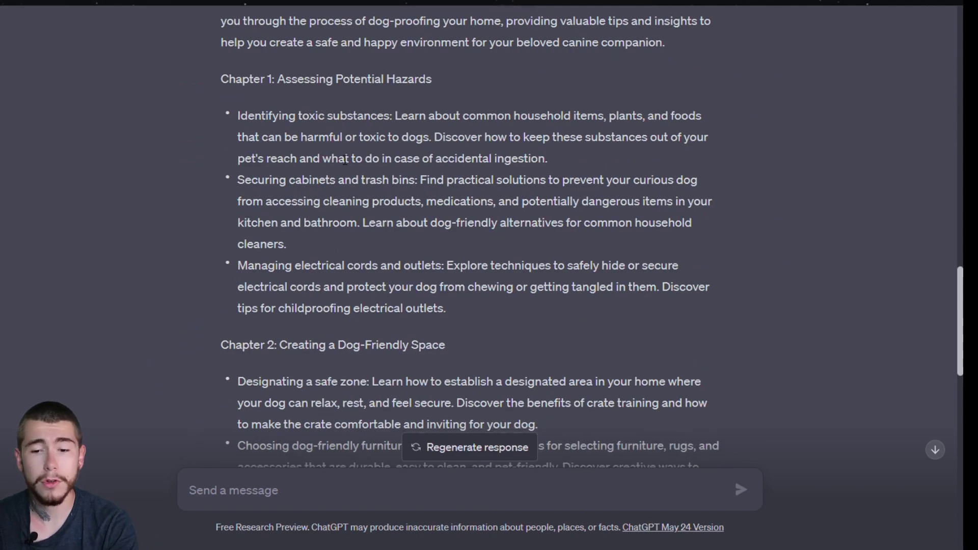
pyautogui.scroll(-15, 349, 208)
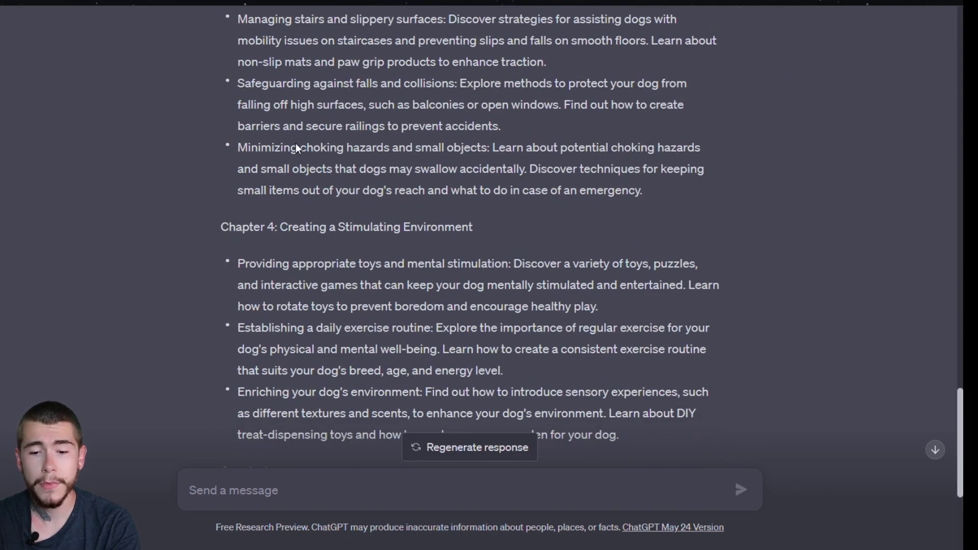
pyautogui.scroll(-5, 324, 180)
pyautogui.scroll(8, 324, 180)
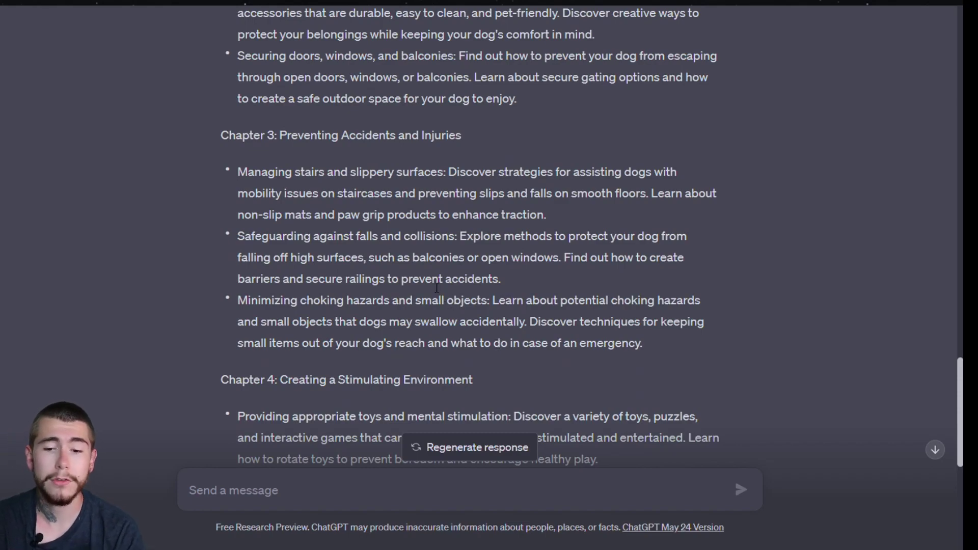
pyautogui.scroll(9, 436, 288)
pyautogui.scroll(-10, 433, 288)
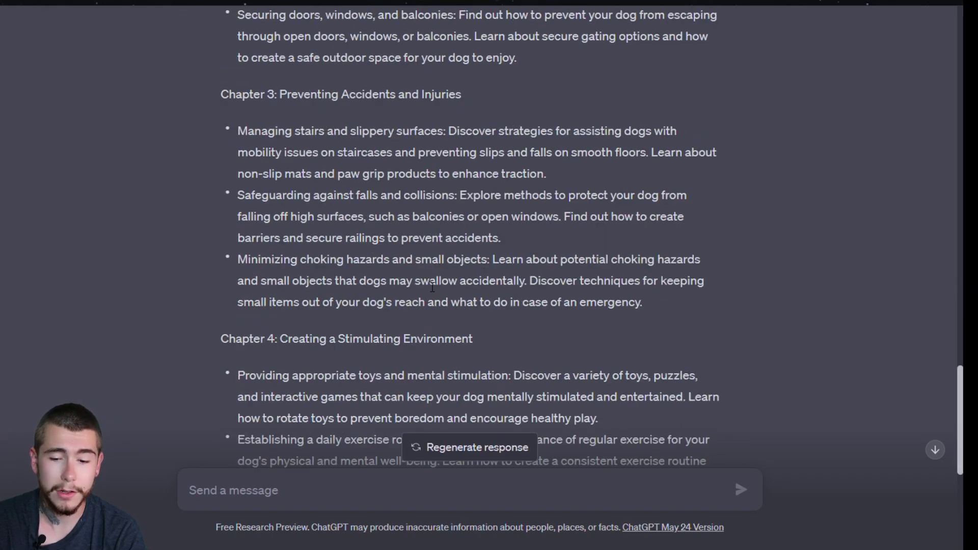
pyautogui.scroll(-7, 432, 288)
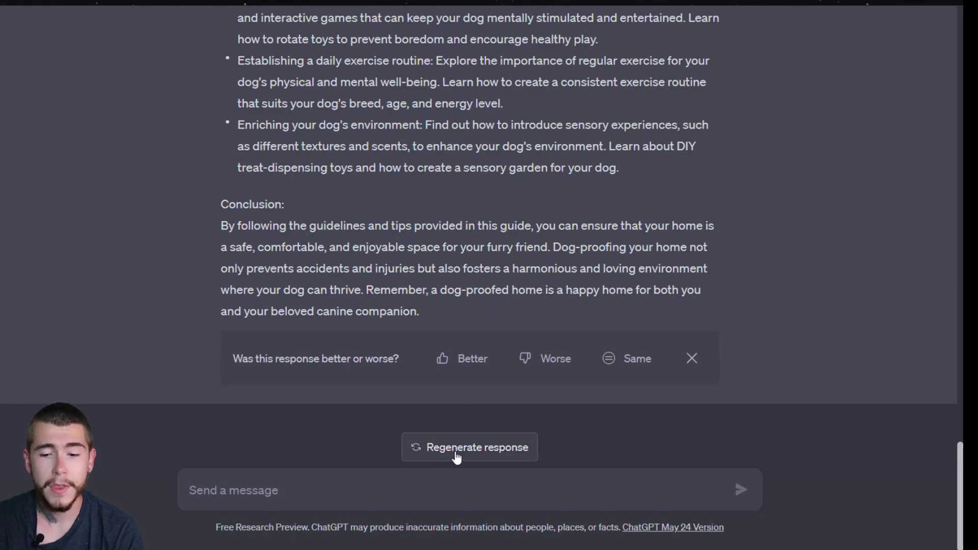
# Step: Copy the entire generated guide "Dog-Proofing Your Home: Creating a Safe and Happy Environment" to the clipboard
pyautogui.scroll(8, 430, 254)
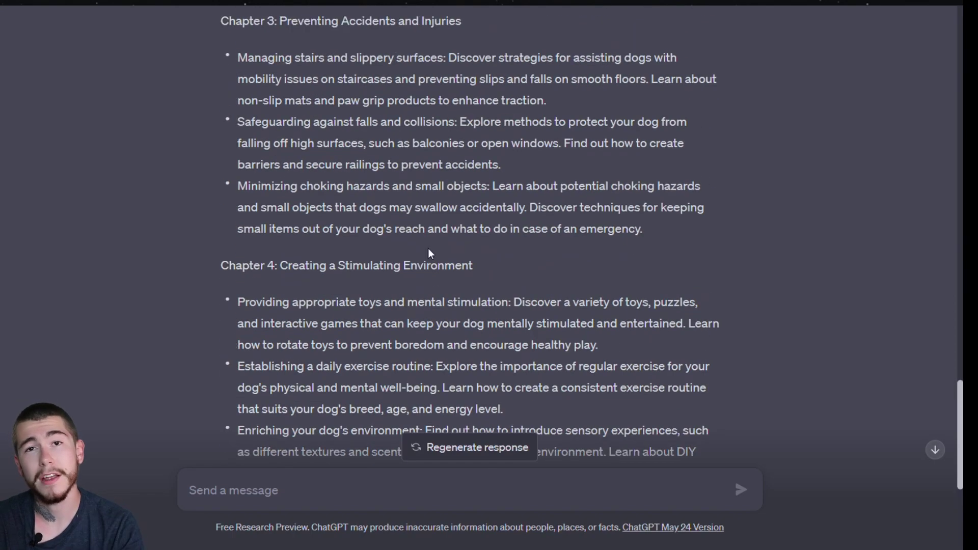
pyautogui.scroll(12, 429, 253)
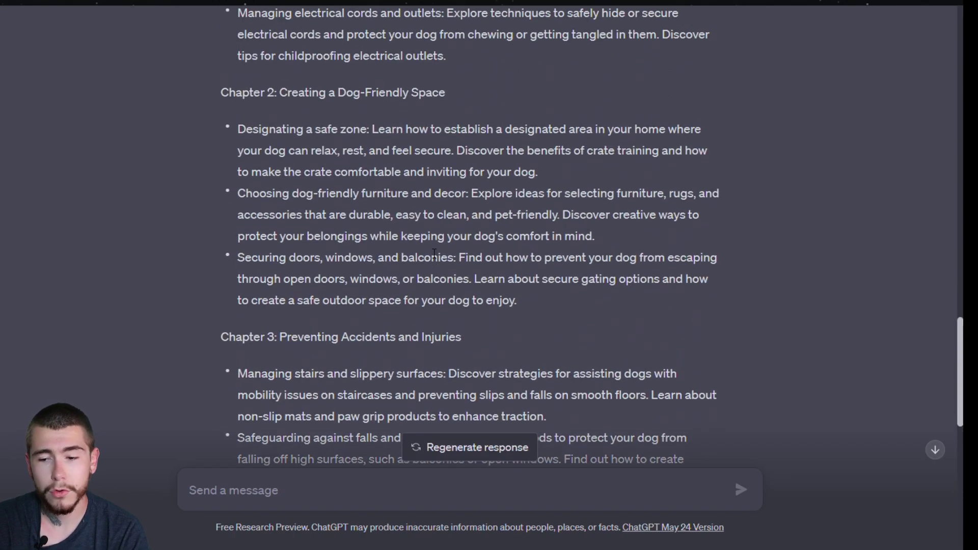
pyautogui.scroll(1, 434, 253)
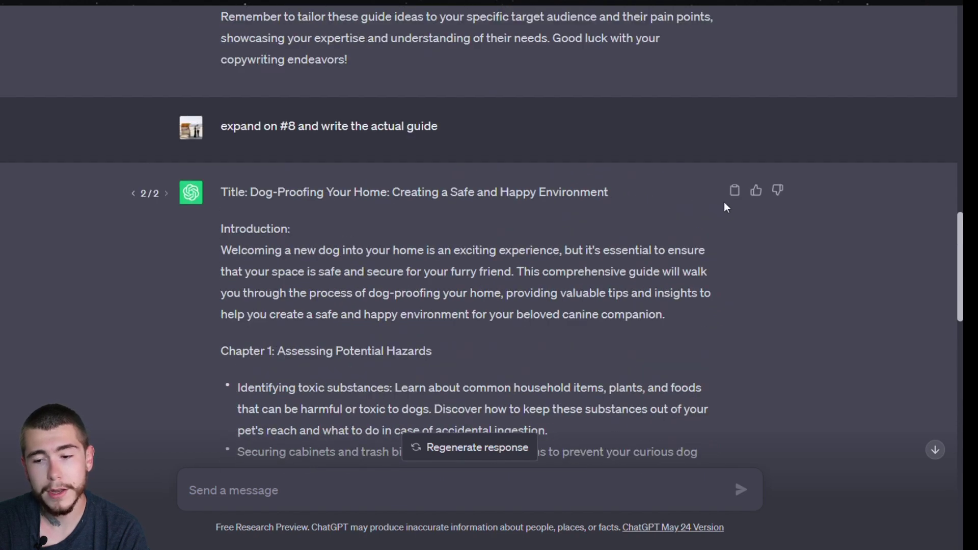
pyautogui.click(735, 191)
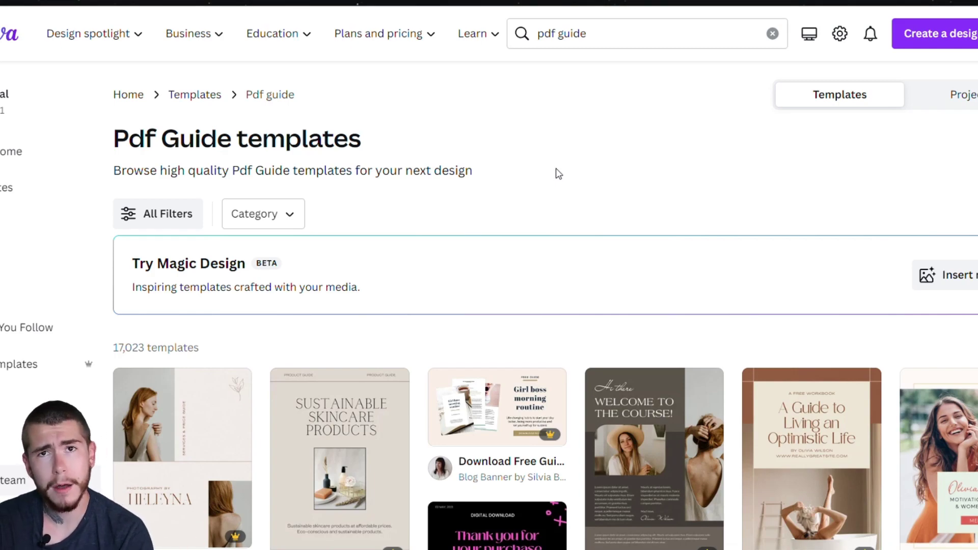
# Step: Browse the "pdf guide" template results in Canva for a layout suited to the free guide
pyautogui.scroll(-7, 557, 166)
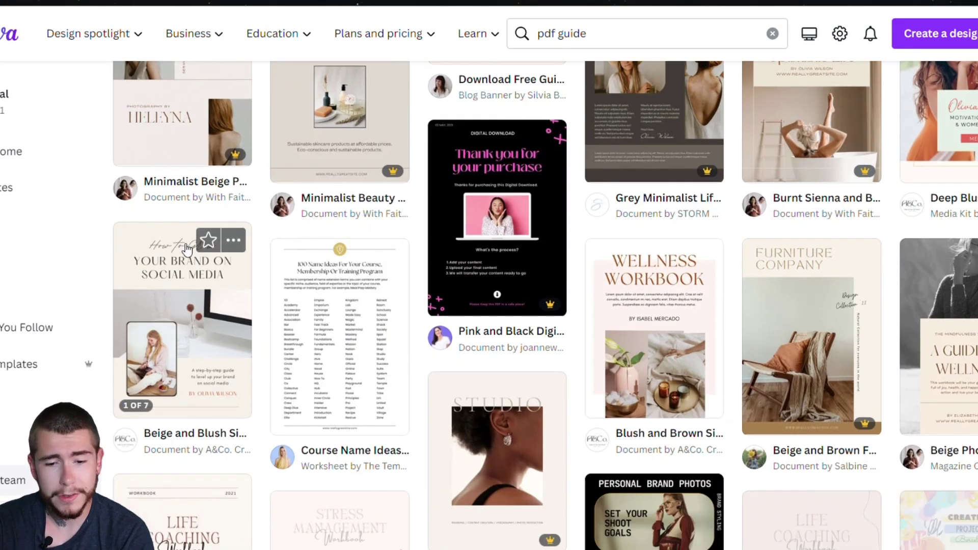
pyautogui.scroll(-2, 677, 290)
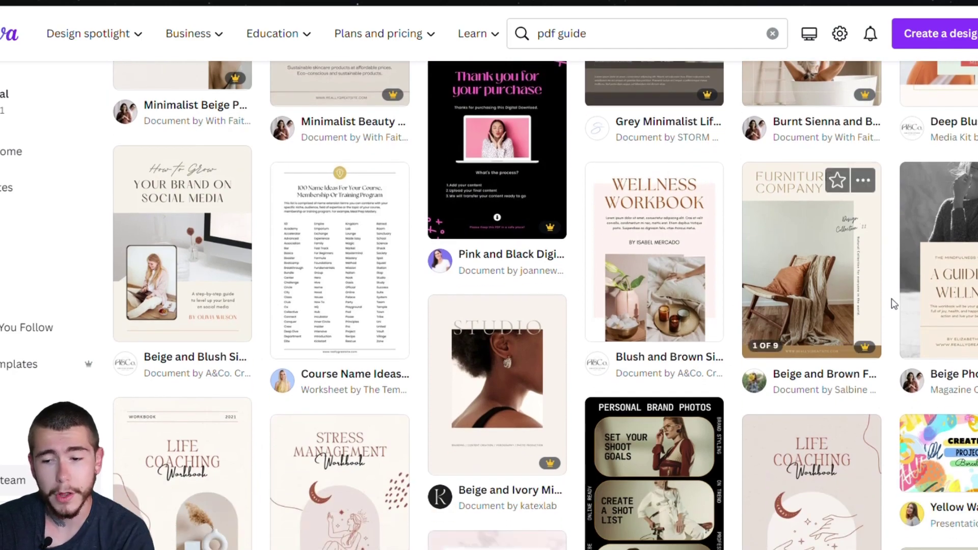
pyautogui.scroll(-8, 894, 304)
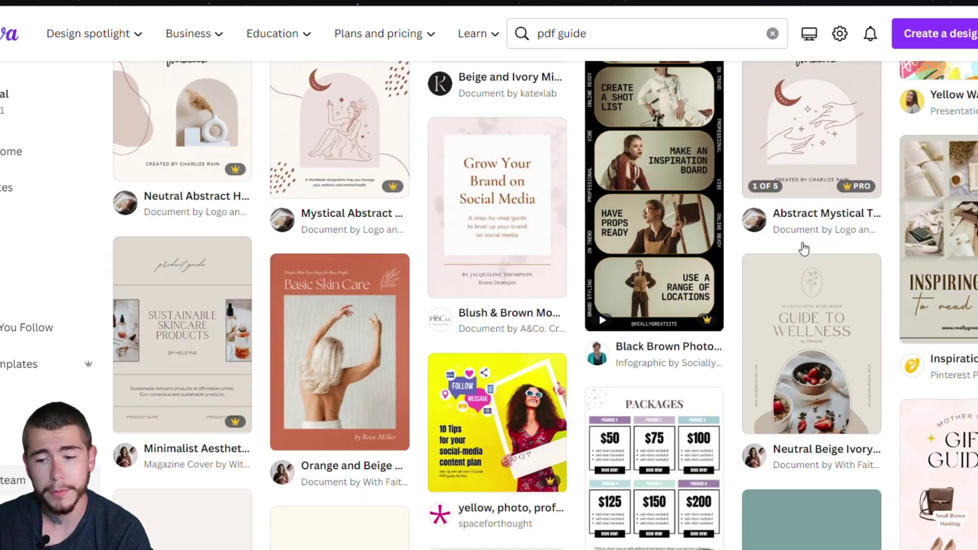
pyautogui.scroll(-7, 804, 248)
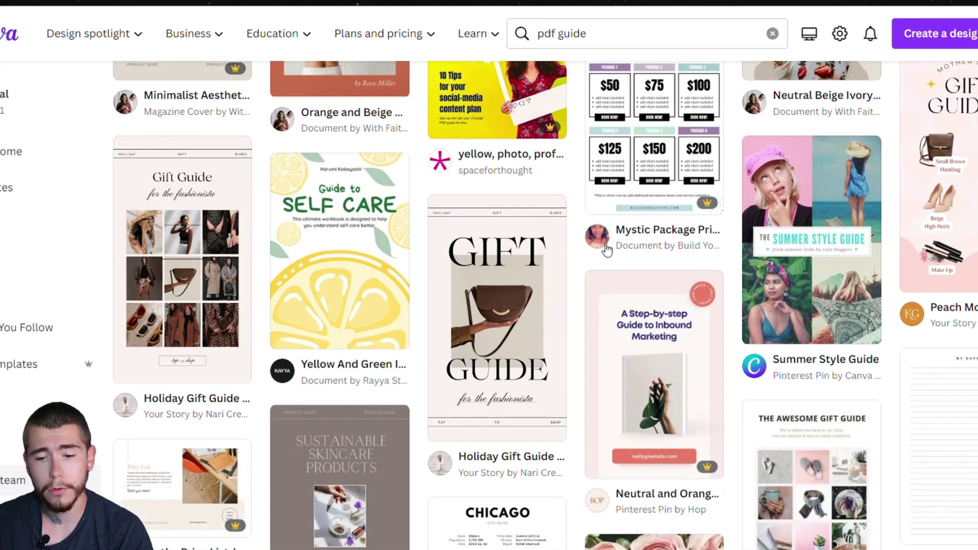
pyautogui.scroll(-3, 606, 250)
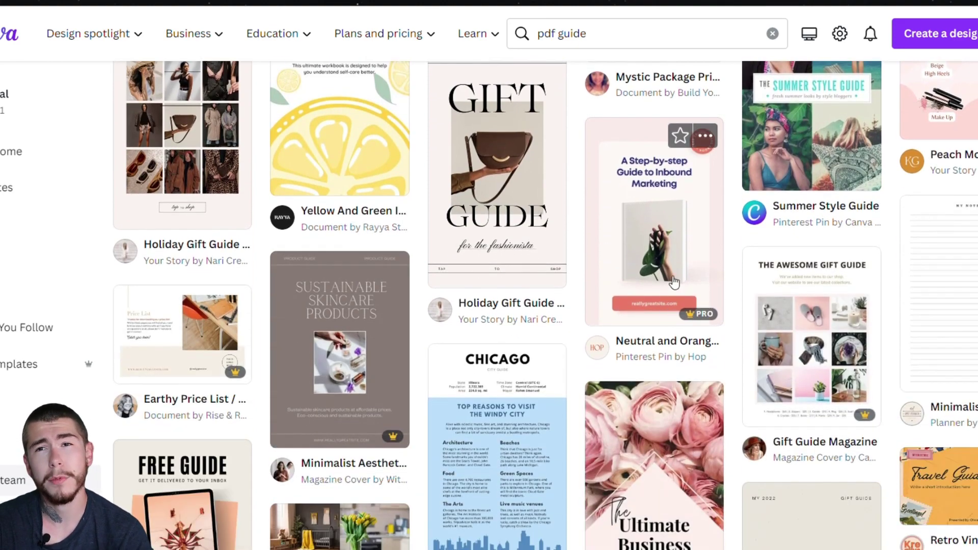
pyautogui.scroll(-7, 684, 264)
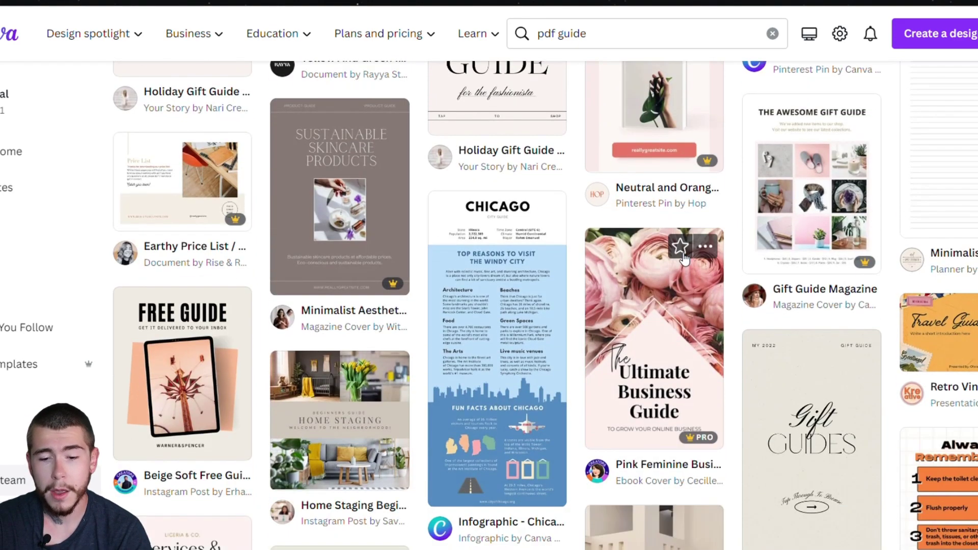
pyautogui.scroll(-5, 684, 260)
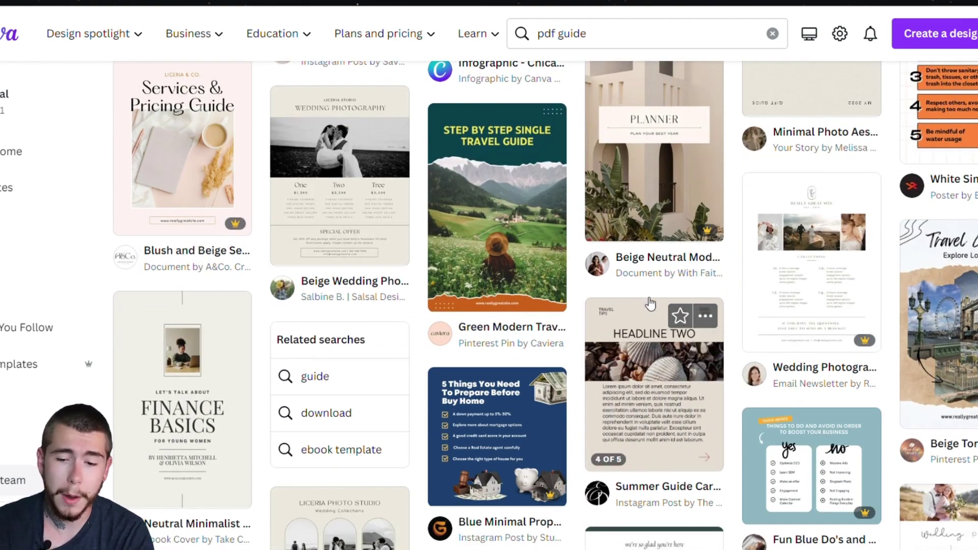
pyautogui.scroll(-6, 651, 304)
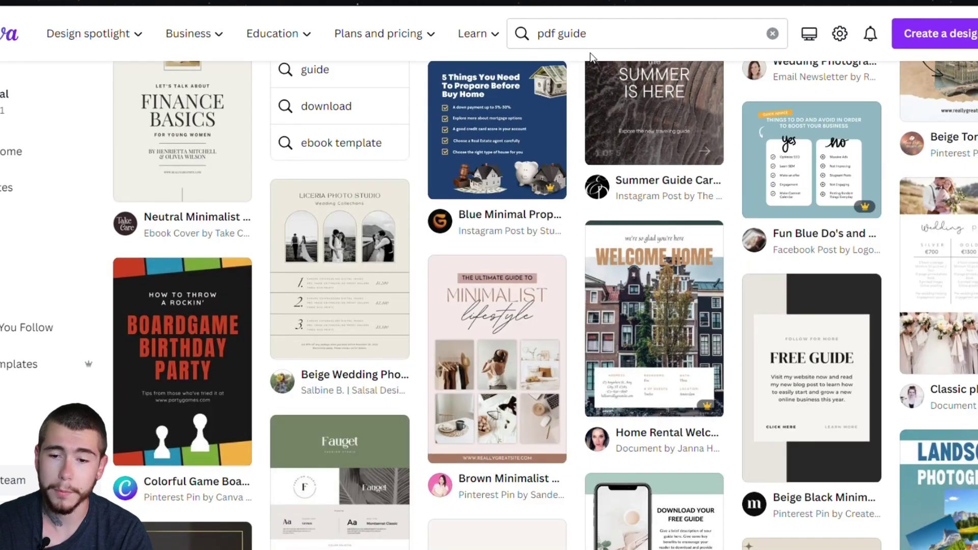
pyautogui.scroll(-4, 572, 197)
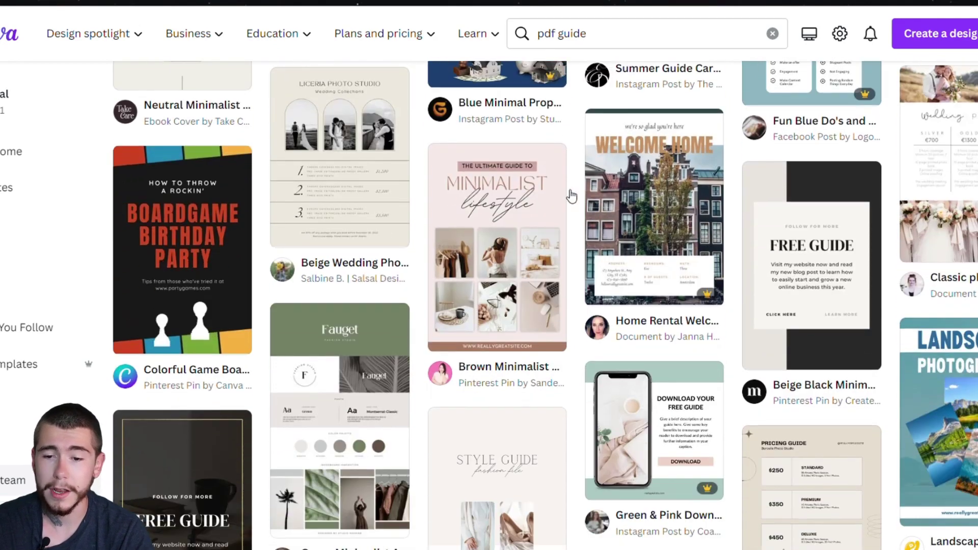
pyautogui.scroll(-9, 532, 222)
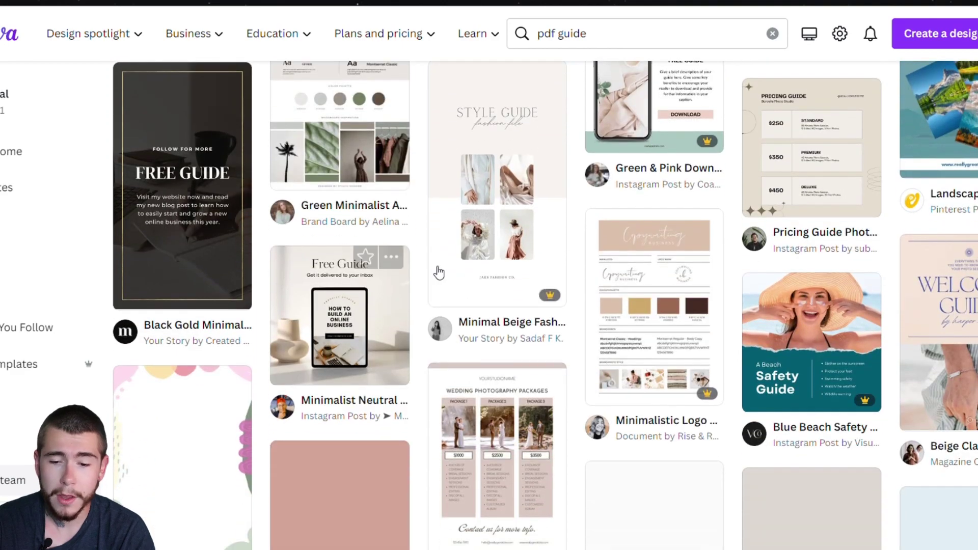
pyautogui.scroll(-17, 501, 263)
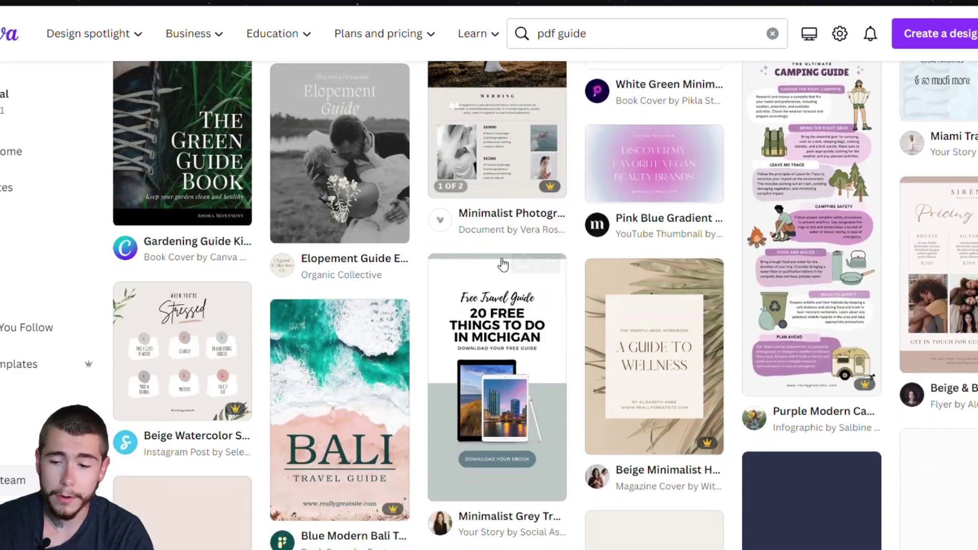
pyautogui.scroll(-5, 503, 263)
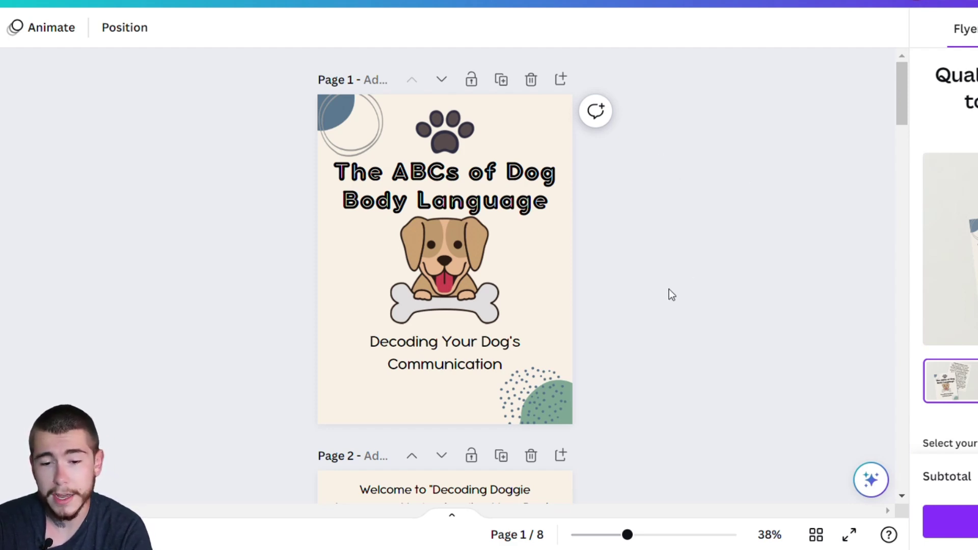
# Step: Review the pages of the "The ABCs of Dog Body Language" guide design, from the cover to the closing page
pyautogui.scroll(-5, 735, 221)
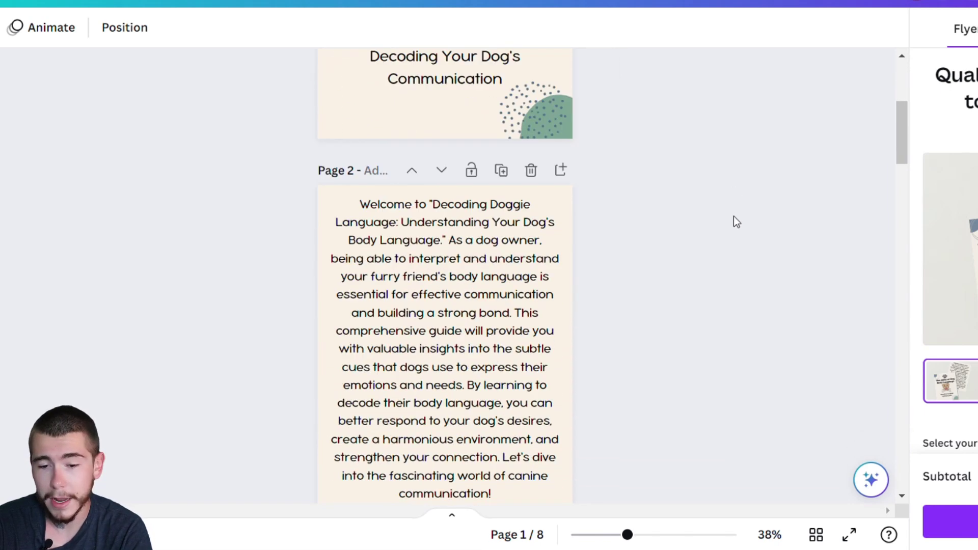
pyautogui.scroll(-1, 733, 216)
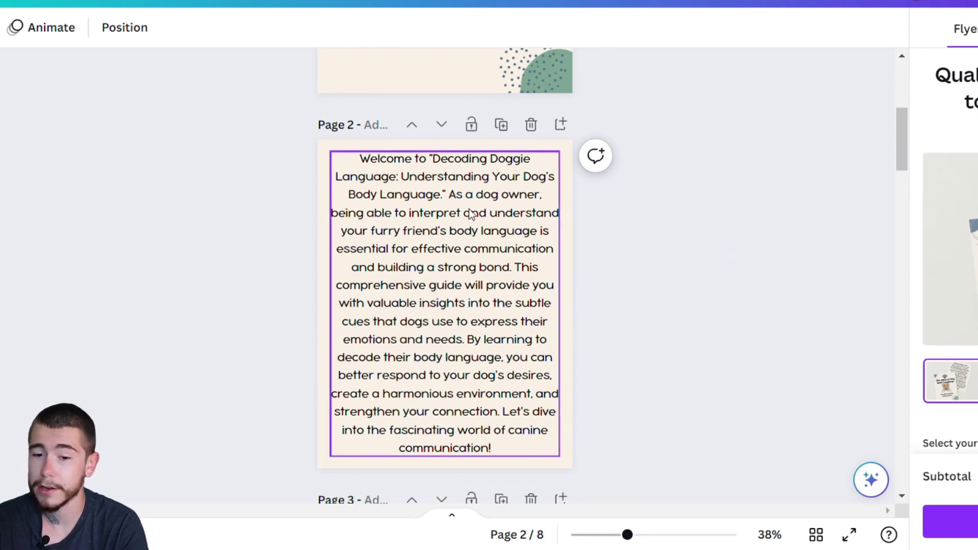
pyautogui.scroll(-1, 706, 225)
pyautogui.scroll(-12, 704, 225)
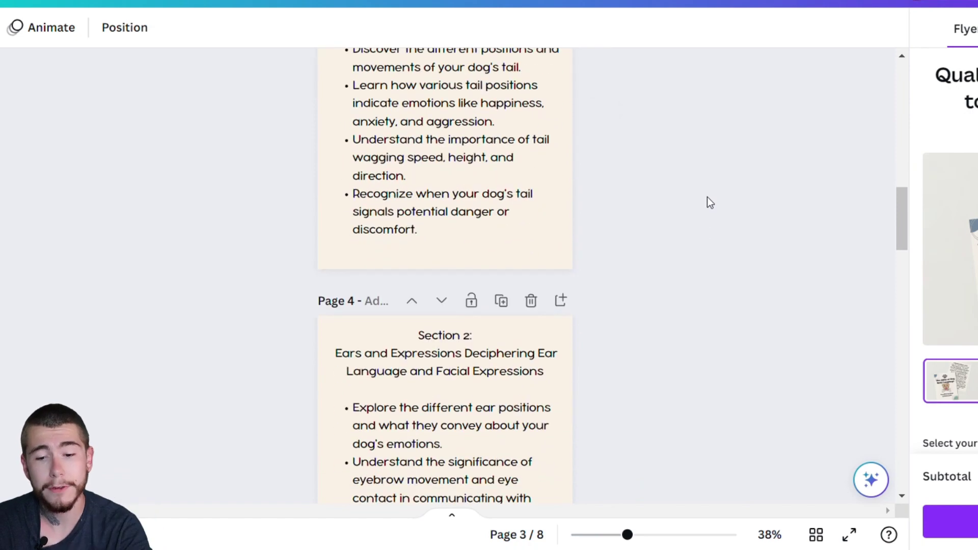
pyautogui.scroll(-12, 683, 205)
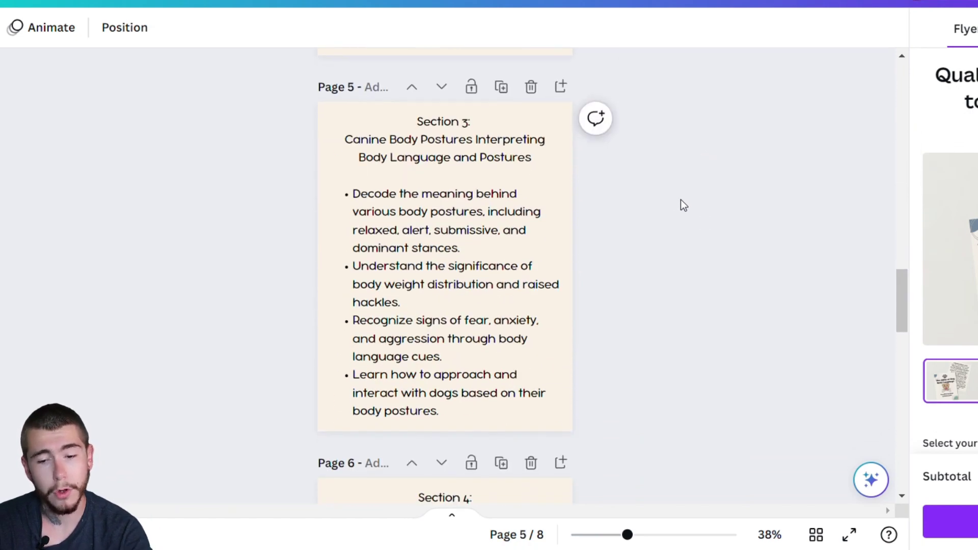
pyautogui.scroll(-12, 683, 206)
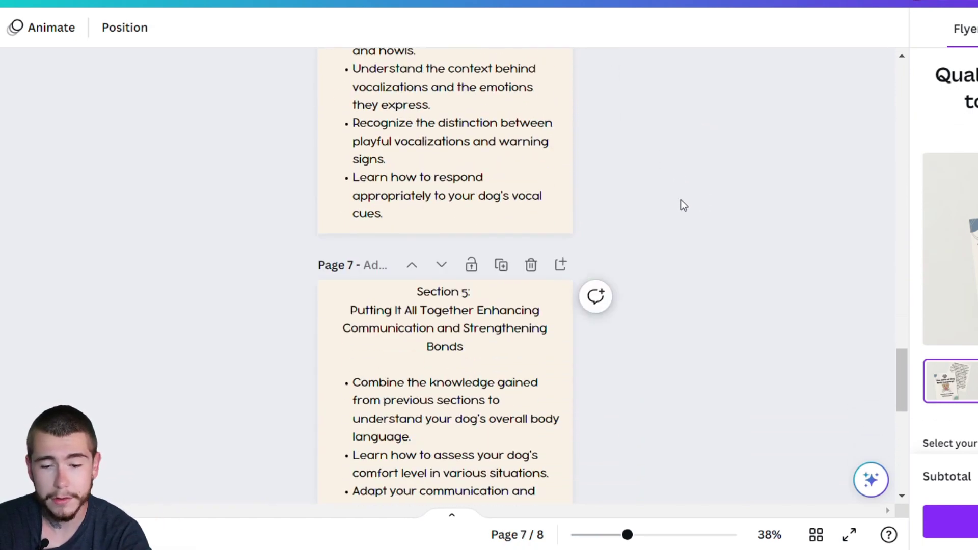
pyautogui.scroll(-4, 683, 204)
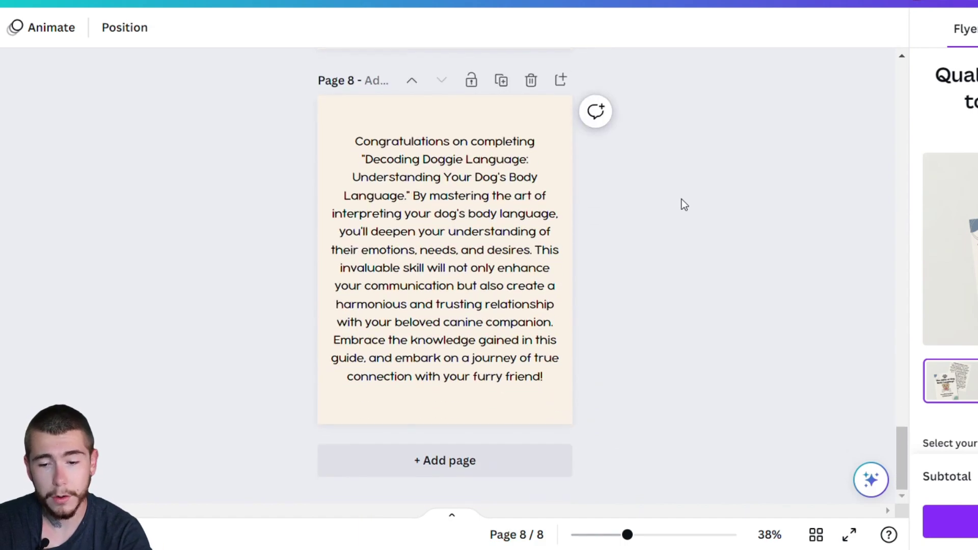
pyautogui.scroll(20, 709, 225)
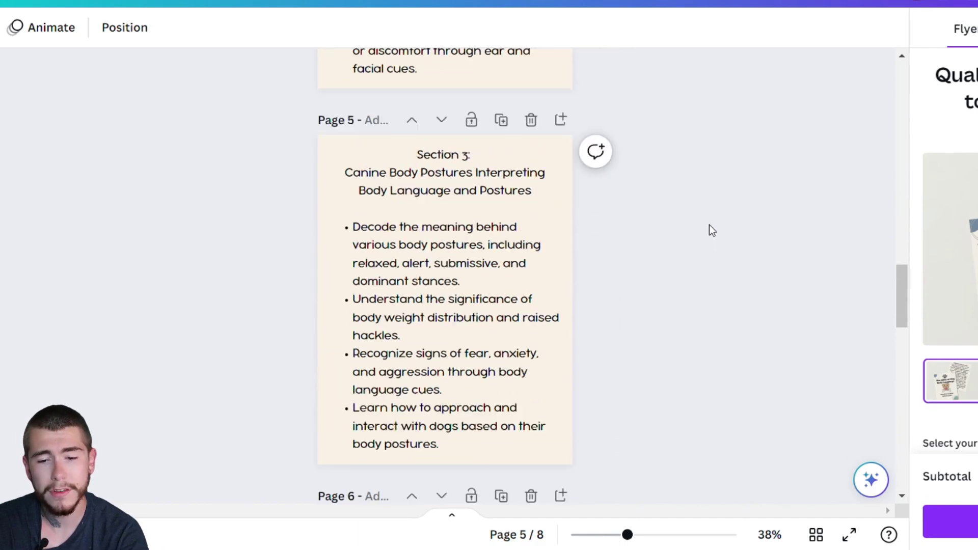
pyautogui.scroll(6, 709, 225)
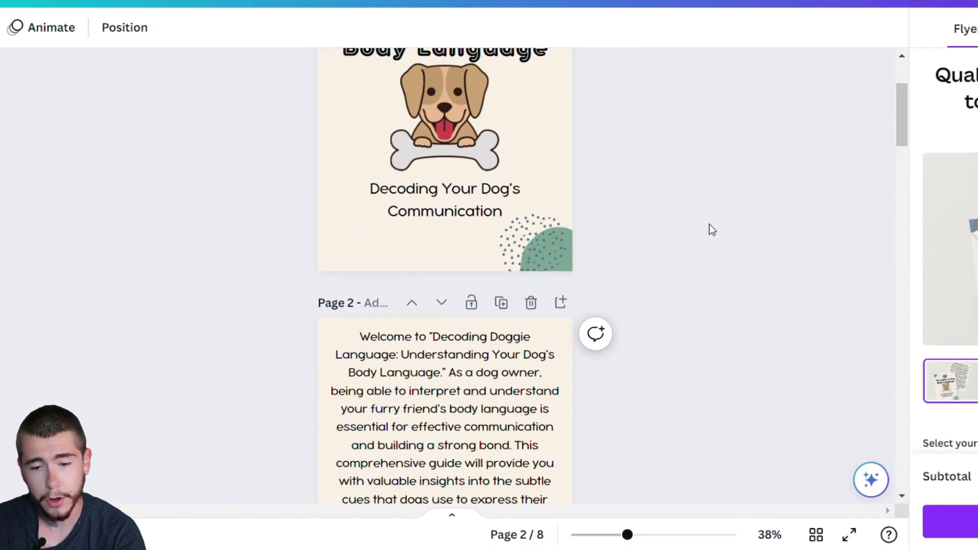